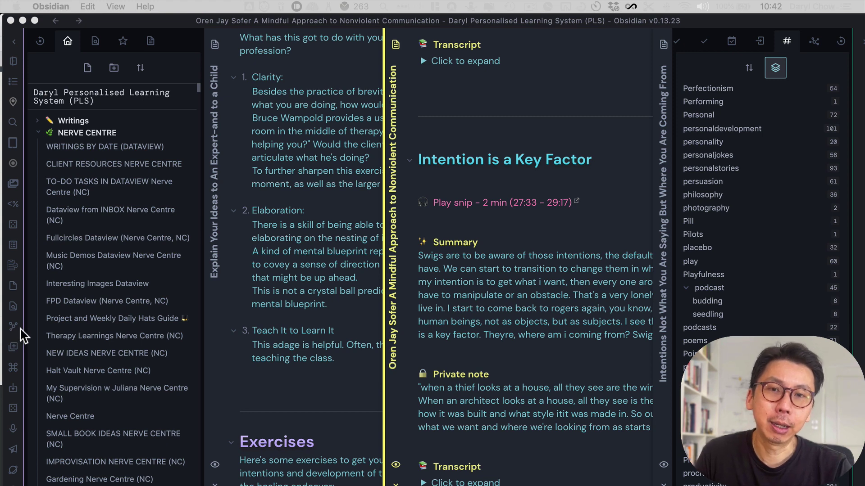
Step: Focus the Obsidian window showing the Nonviolent Communication note
{"action": "left_click", "coordinate": [15, 334]}
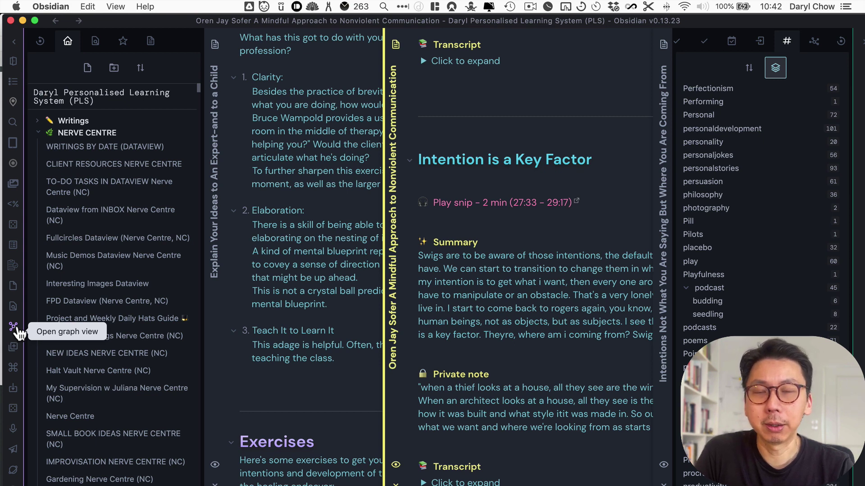
Step: Open the whole-vault graph view and close its settings panel
{"action": "left_click", "coordinate": [14, 327]}
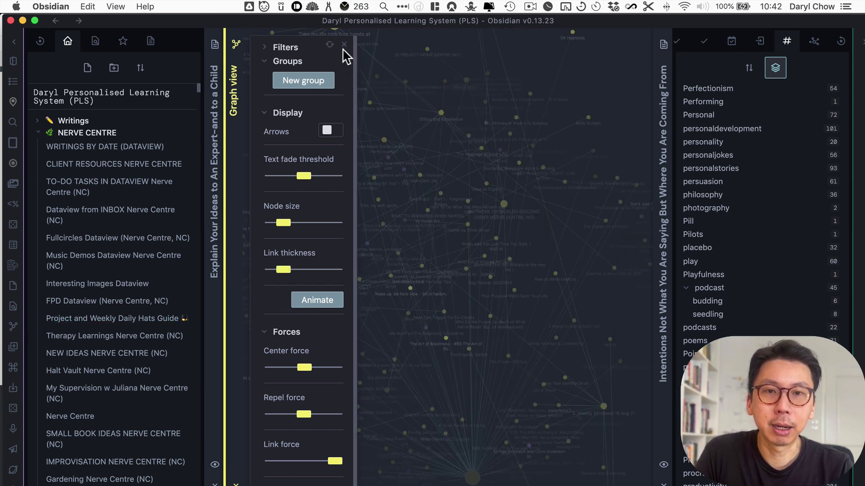
{"action": "left_click", "coordinate": [345, 45]}
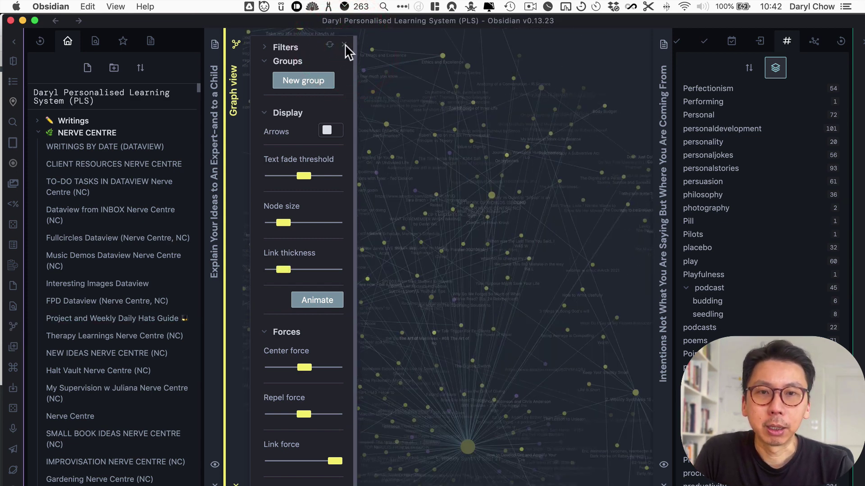
{"action": "left_click", "coordinate": [345, 46]}
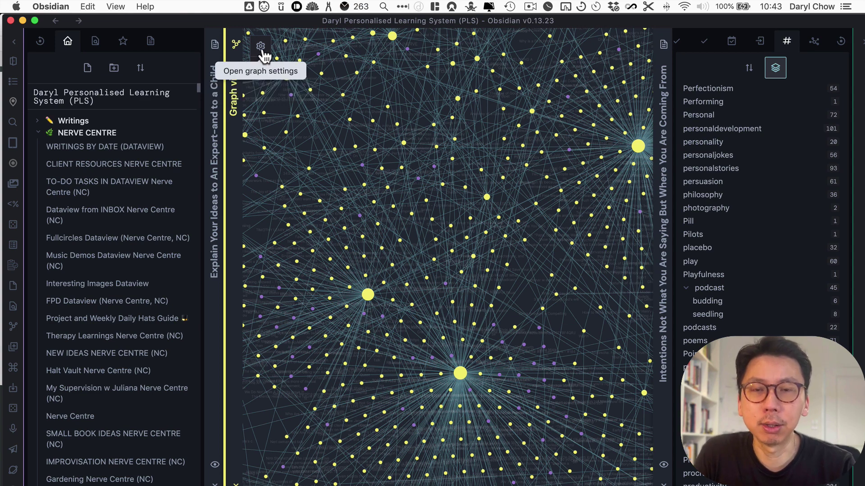
Step: Open graph settings, expand Filters and start a search in the file filter box
{"action": "left_click", "coordinate": [263, 53]}
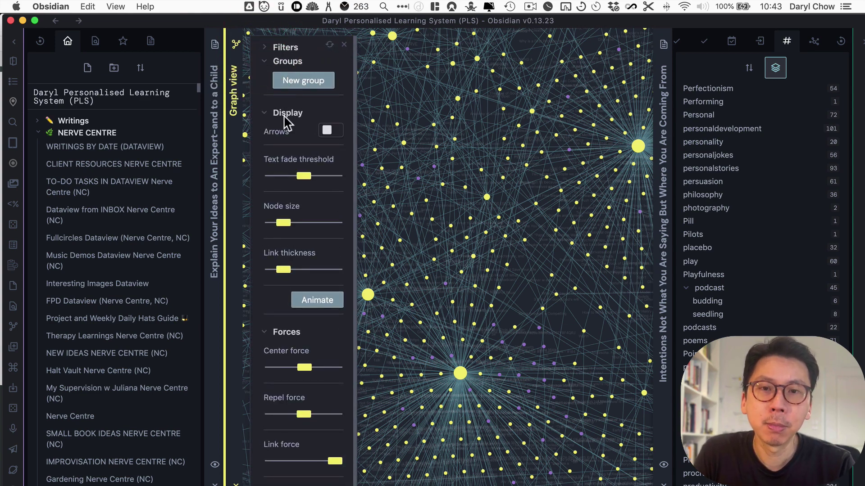
{"action": "left_click", "coordinate": [265, 48]}
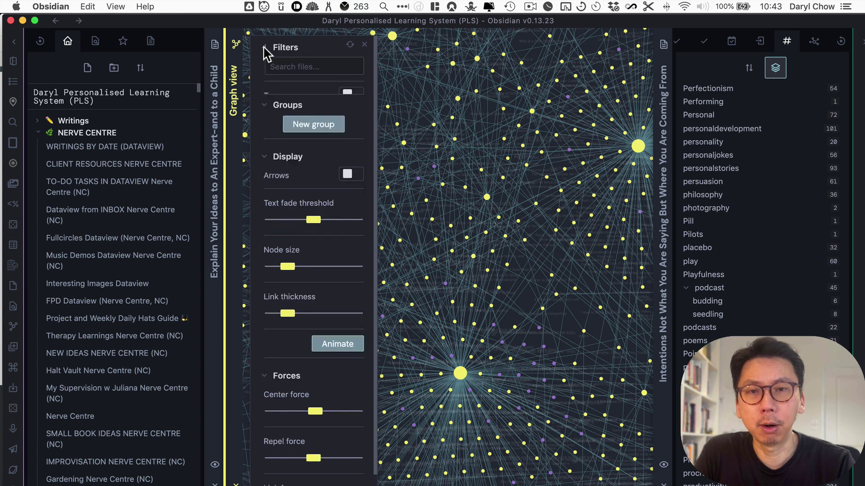
{"action": "left_click", "coordinate": [283, 70]}
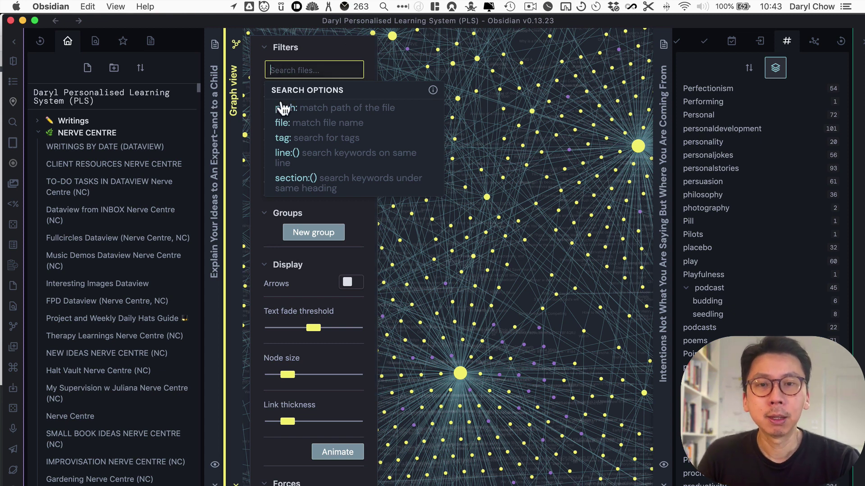
Step: Filter the graph to tag:nonviolence and zoom in on the matching notes
{"action": "left_click", "coordinate": [298, 143]}
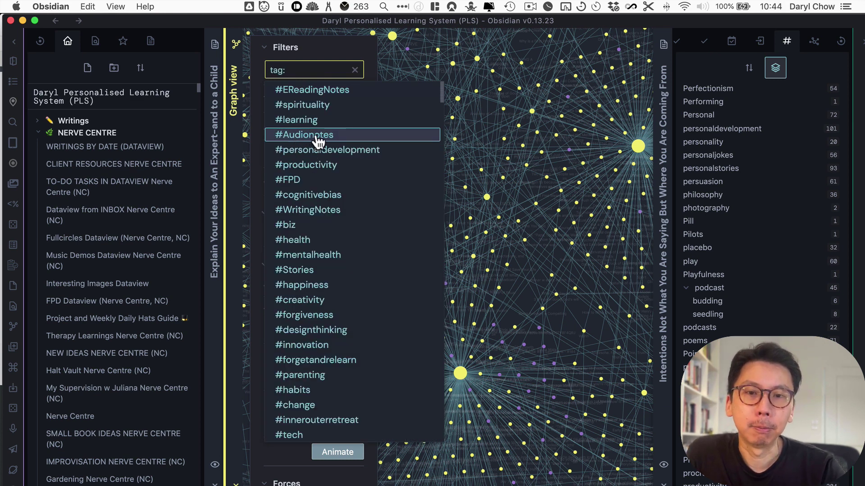
{"action": "type", "text": "on"}
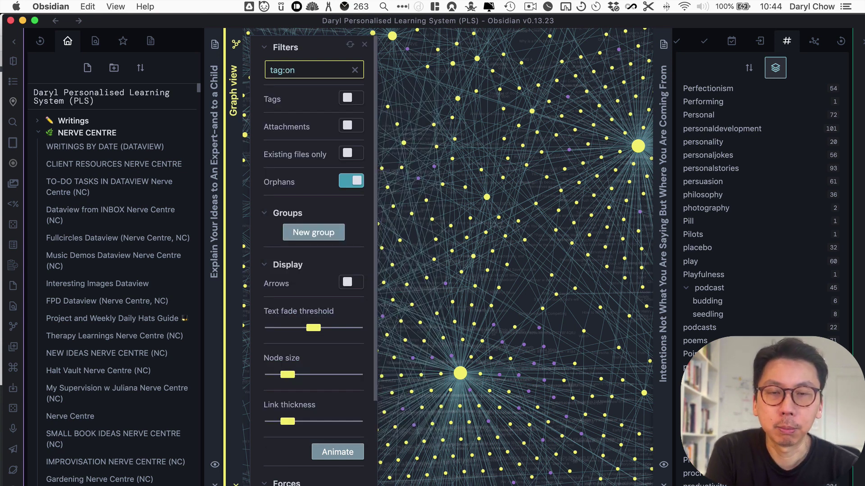
{"action": "left_click", "coordinate": [309, 70]}
{"action": "key", "text": "BackSpace"}
{"action": "key", "text": "BackSpace"}
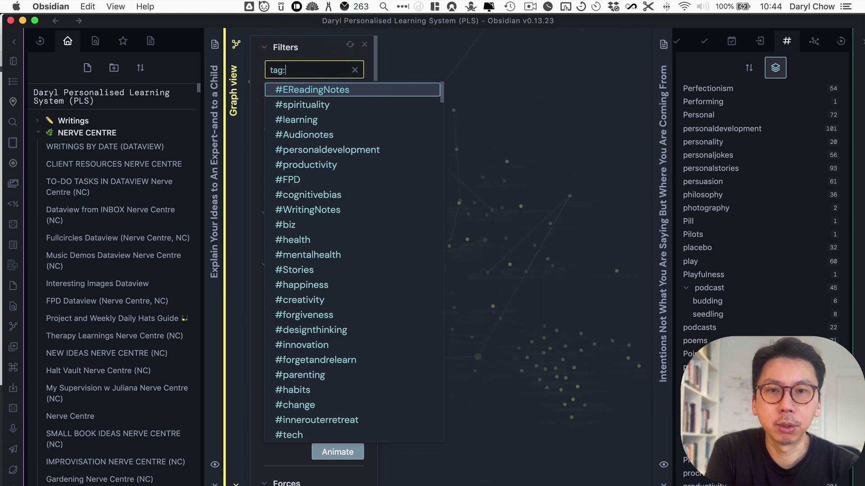
{"action": "type", "text": "nonviolence"}
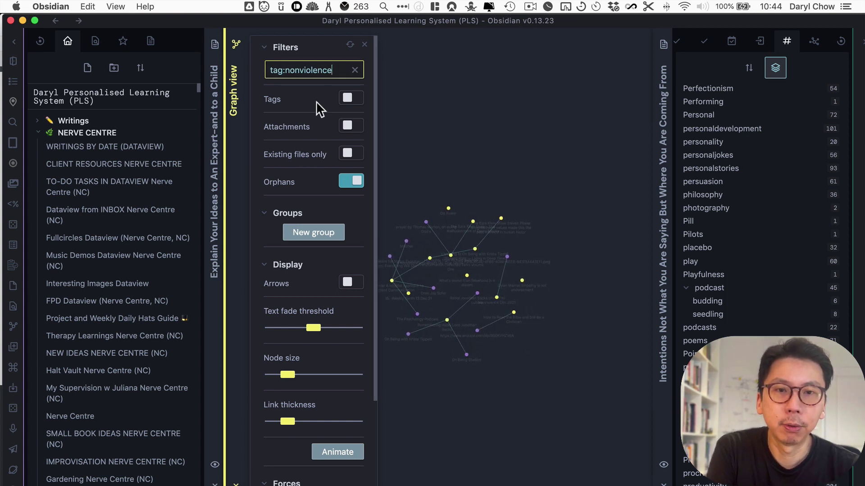
{"action": "scroll", "coordinate": [433, 184], "scroll_direction": "up", "scroll_amount": 3}
{"action": "left_click", "coordinate": [462, 135]}
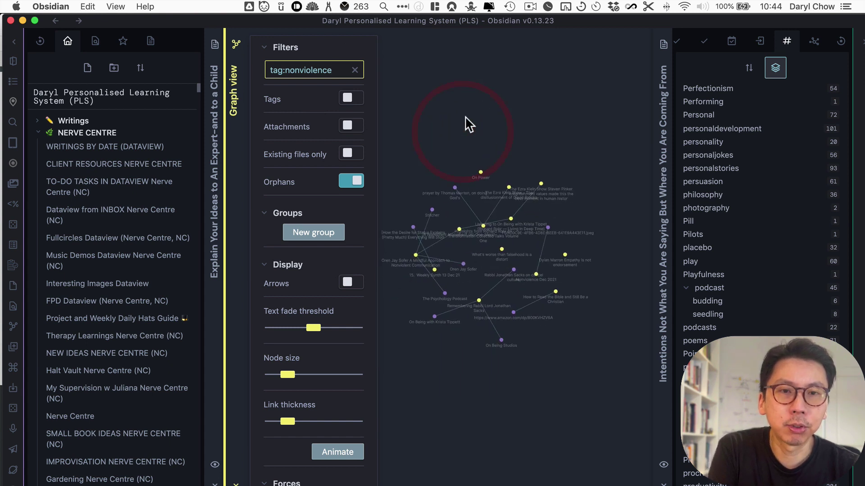
{"action": "left_click_drag", "start_coordinate": [465, 120], "coordinate": [464, 97]}
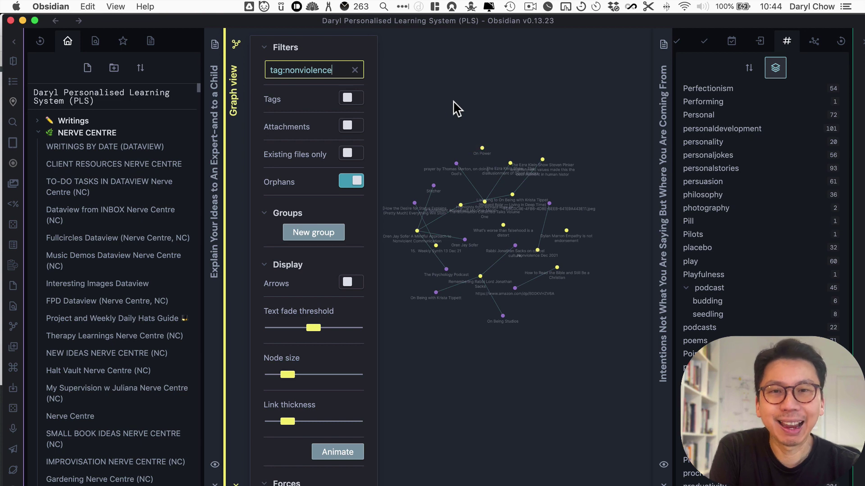
{"action": "scroll", "coordinate": [485, 253], "scroll_direction": "up", "scroll_amount": 3}
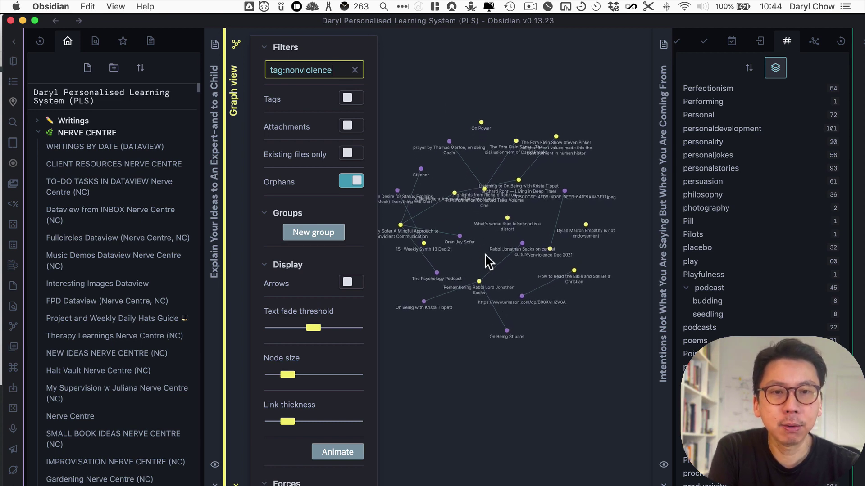
{"action": "scroll", "coordinate": [484, 254], "scroll_direction": "up", "scroll_amount": 2}
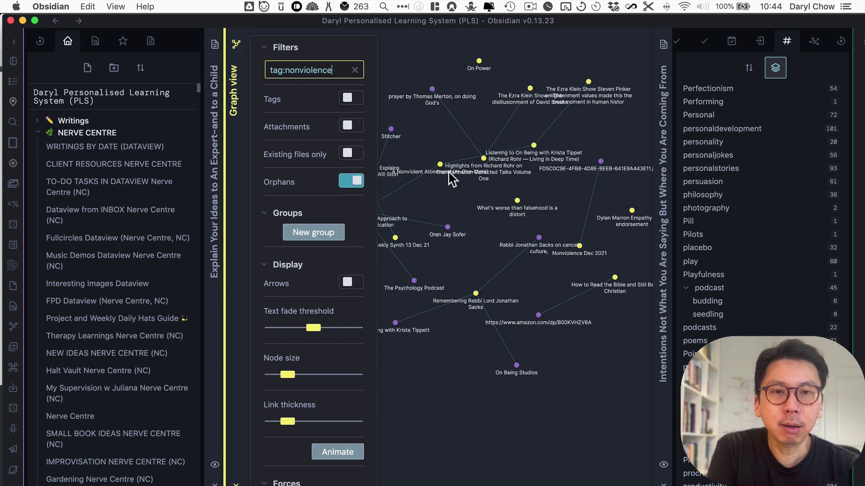
{"action": "scroll", "coordinate": [448, 173], "scroll_direction": "up", "scroll_amount": 1}
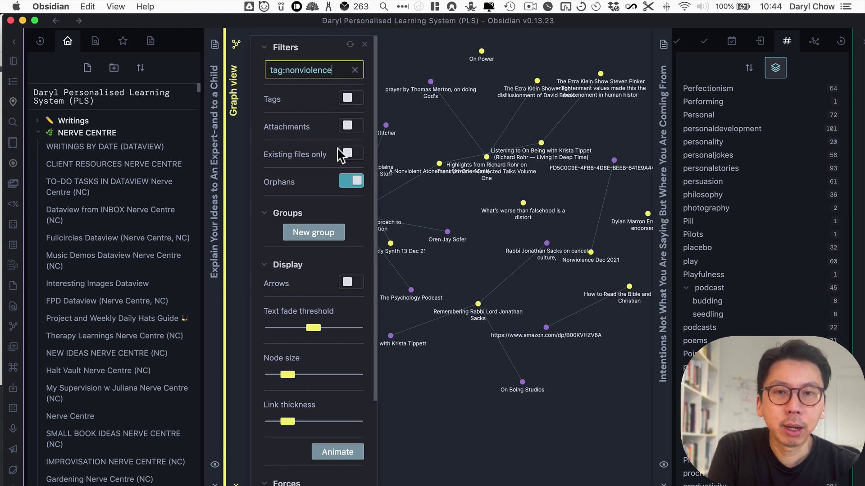
Step: Turn on Tags so tag nodes like #spirituality and #grief appear in the graph
{"action": "left_click", "coordinate": [358, 100]}
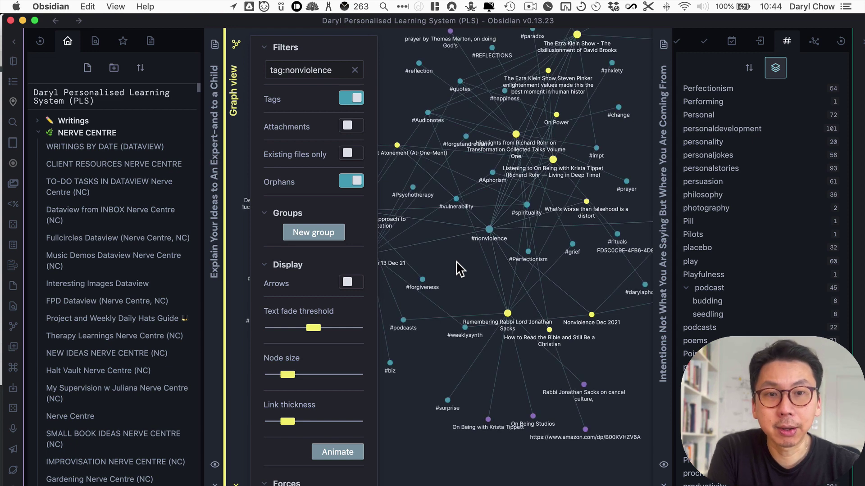
{"action": "scroll", "coordinate": [487, 232], "scroll_direction": "up", "scroll_amount": 5}
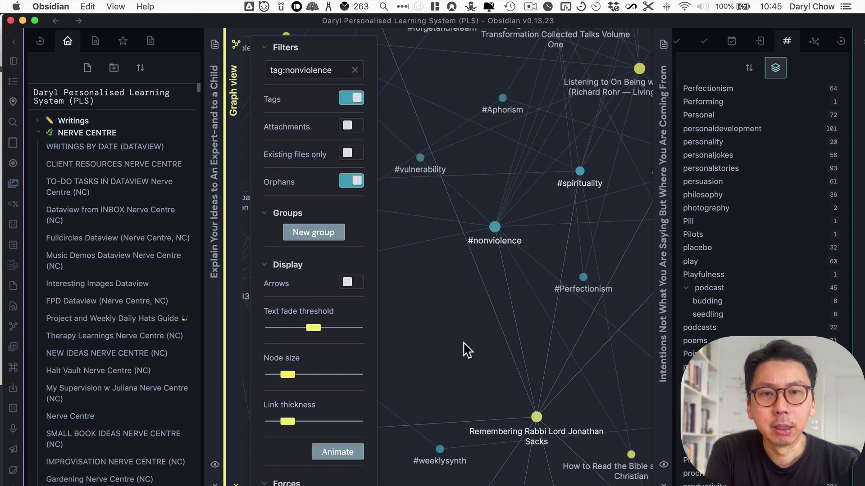
{"action": "left_click_drag", "start_coordinate": [413, 366], "coordinate": [364, 391]}
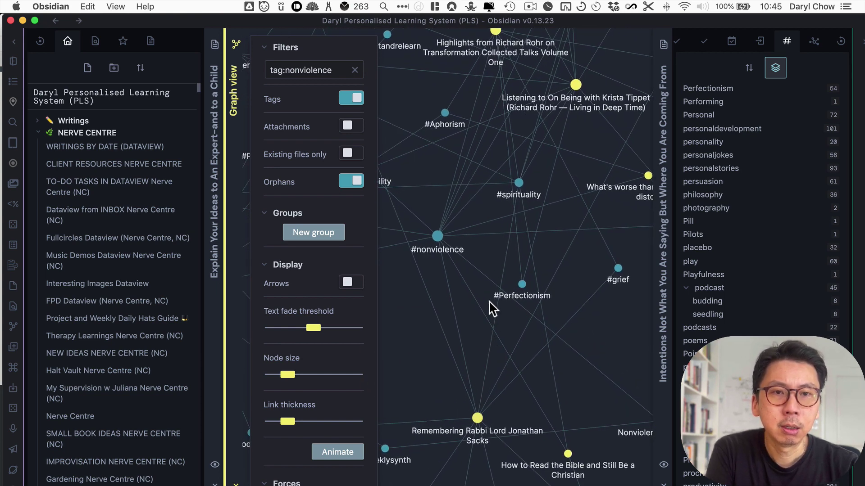
{"action": "left_click_drag", "start_coordinate": [468, 204], "coordinate": [410, 277]}
{"action": "left_click", "coordinate": [410, 278]}
{"action": "scroll", "coordinate": [410, 278], "scroll_direction": "down", "scroll_amount": 5}
{"action": "scroll", "coordinate": [445, 265], "scroll_direction": "up", "scroll_amount": 2}
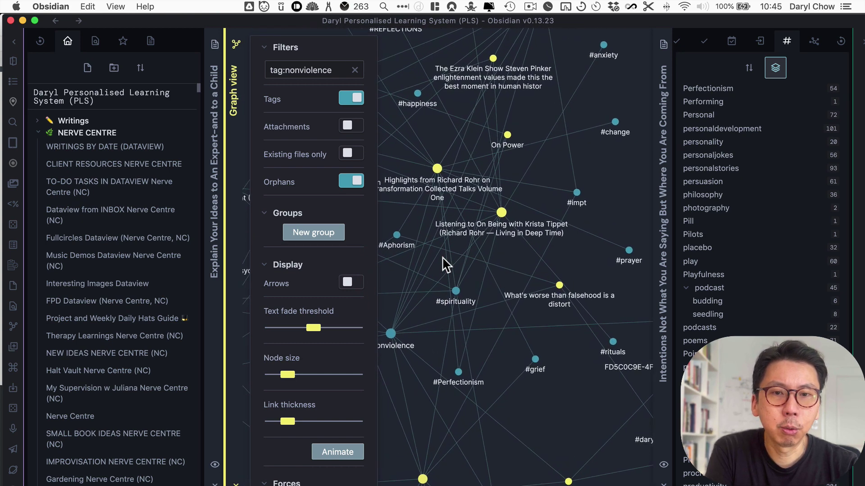
Step: Enable arrows on the graph links
{"action": "left_click", "coordinate": [354, 284]}
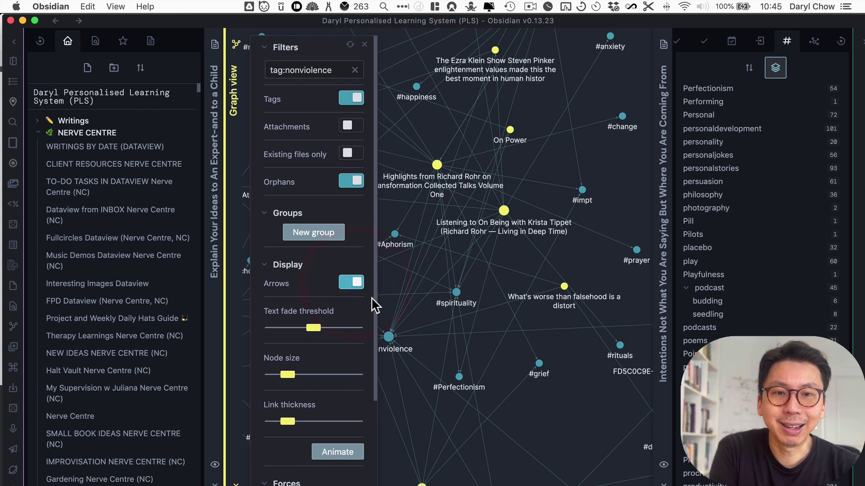
{"action": "scroll", "coordinate": [470, 383], "scroll_direction": "up", "scroll_amount": 4}
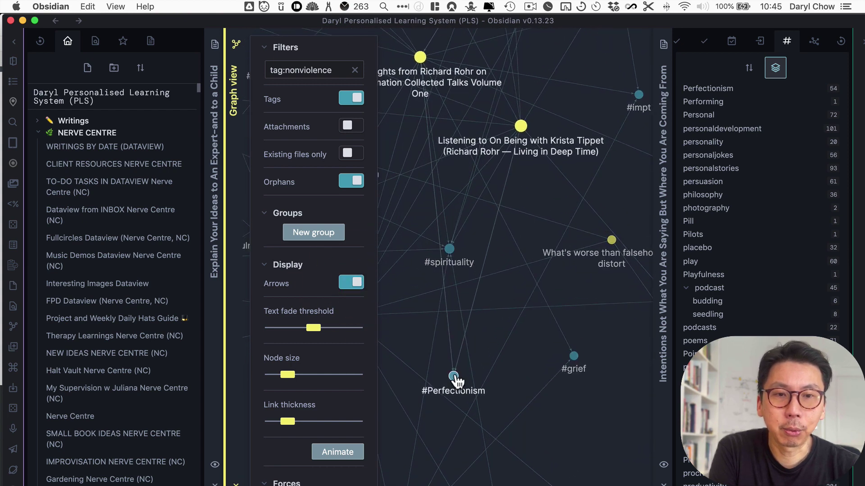
{"action": "scroll", "coordinate": [340, 215], "scroll_direction": "down", "scroll_amount": 1}
{"action": "scroll", "coordinate": [339, 212], "scroll_direction": "up", "scroll_amount": 1}
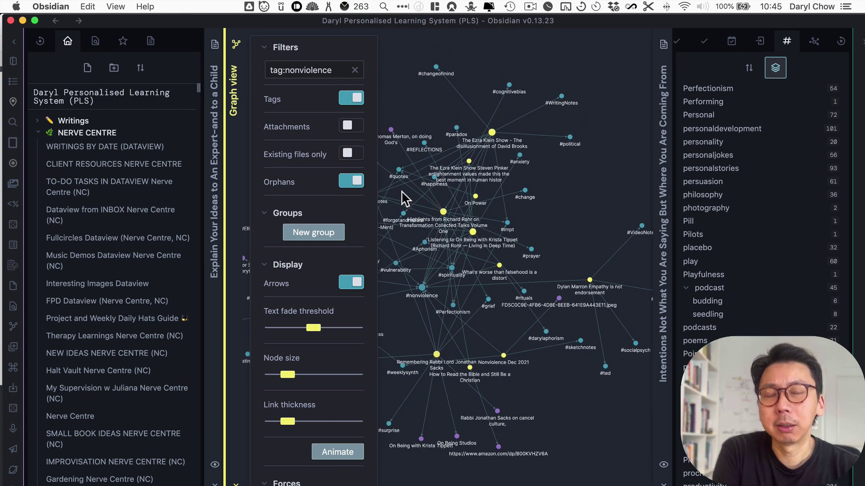
Step: Hide orphan notes, then show them in the graph again
{"action": "left_click", "coordinate": [351, 185]}
{"action": "left_click", "coordinate": [362, 187]}
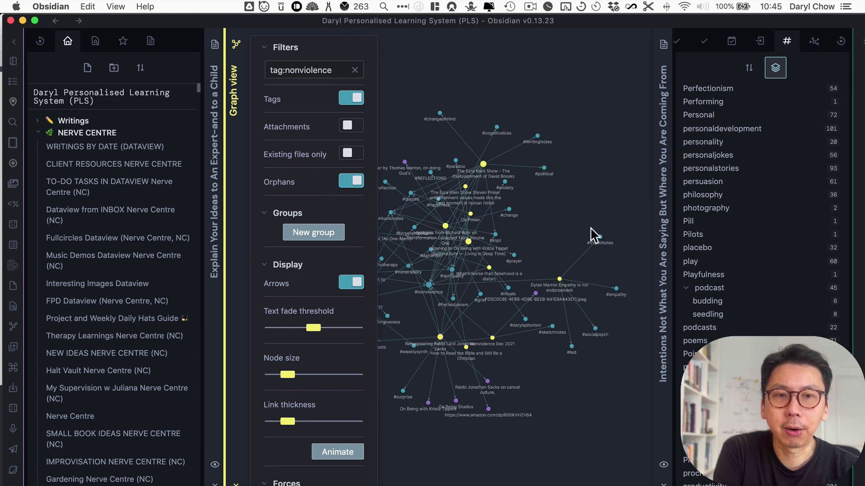
{"action": "scroll", "coordinate": [496, 242], "scroll_direction": "down", "scroll_amount": 2}
{"action": "scroll", "coordinate": [496, 241], "scroll_direction": "up", "scroll_amount": 3}
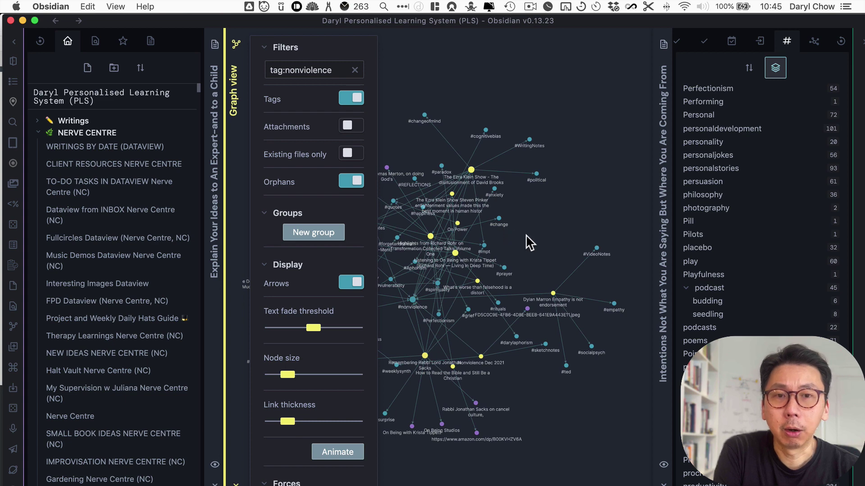
{"action": "scroll", "coordinate": [530, 245], "scroll_direction": "up", "scroll_amount": 5}
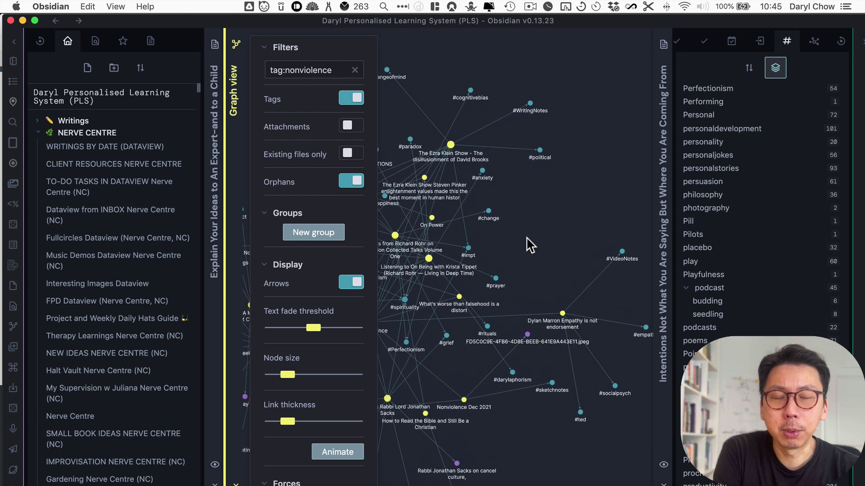
{"action": "scroll", "coordinate": [527, 245], "scroll_direction": "down", "scroll_amount": 3}
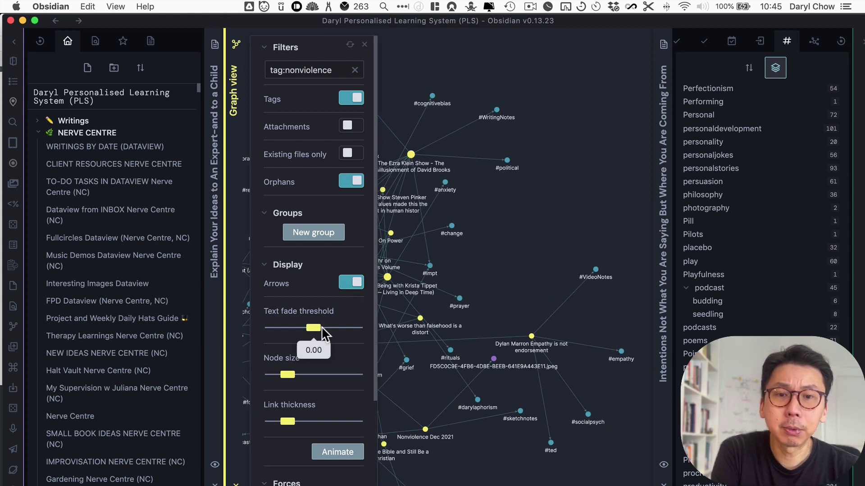
Step: Adjust the text fade threshold and enlarge the graph nodes
{"action": "mouse_move", "coordinate": [318, 333]}
{"action": "left_mouse_down"}
{"action": "mouse_move", "coordinate": [291, 338]}
{"action": "mouse_move", "coordinate": [315, 330]}
{"action": "left_mouse_up"}
{"action": "mouse_move", "coordinate": [288, 374]}
{"action": "left_mouse_down"}
{"action": "mouse_move", "coordinate": [310, 376]}
{"action": "mouse_move", "coordinate": [286, 377]}
{"action": "mouse_move", "coordinate": [294, 388]}
{"action": "left_mouse_up"}
{"action": "scroll", "coordinate": [290, 382], "scroll_direction": "down", "scroll_amount": 2}
{"action": "scroll", "coordinate": [294, 388], "scroll_direction": "down", "scroll_amount": 3}
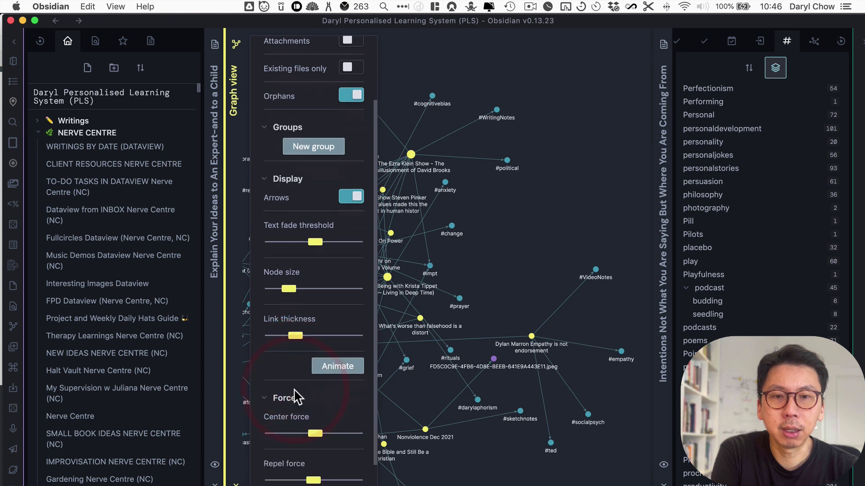
Step: Re-run the graph layout animation and lower the center force to 0.23
{"action": "left_click", "coordinate": [332, 359]}
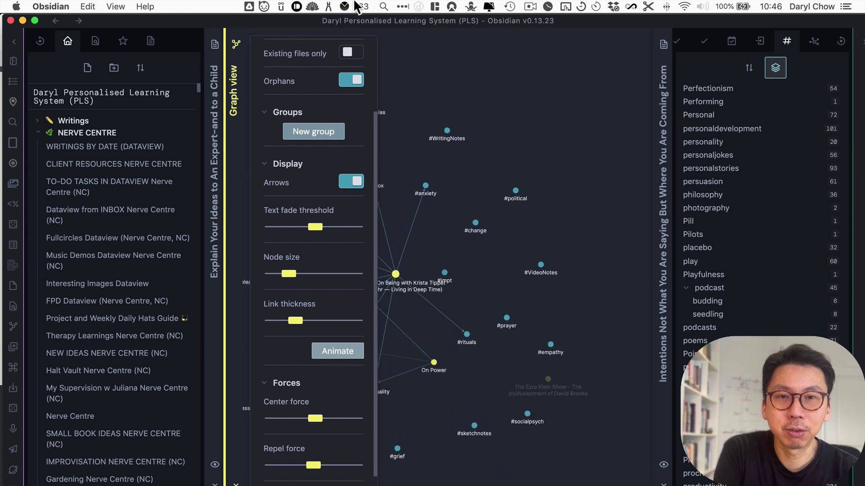
{"action": "left_click", "coordinate": [506, 167]}
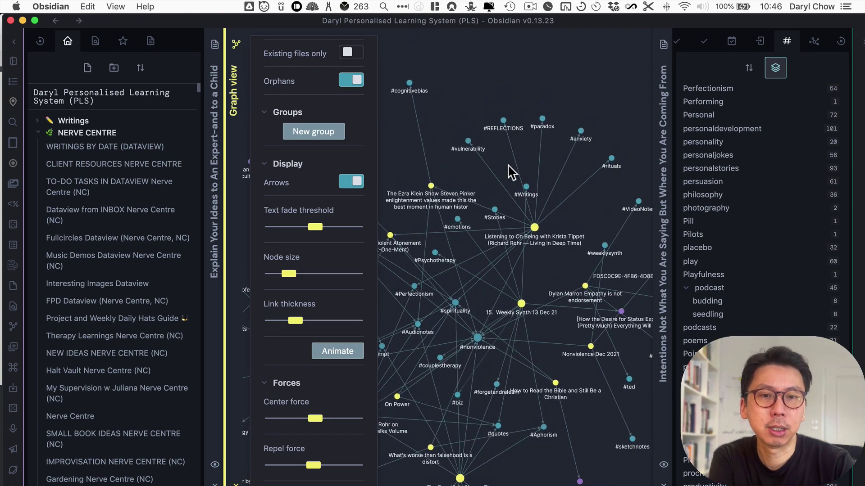
{"action": "scroll", "coordinate": [306, 311], "scroll_direction": "down", "scroll_amount": 2}
{"action": "scroll", "coordinate": [307, 311], "scroll_direction": "down", "scroll_amount": 1}
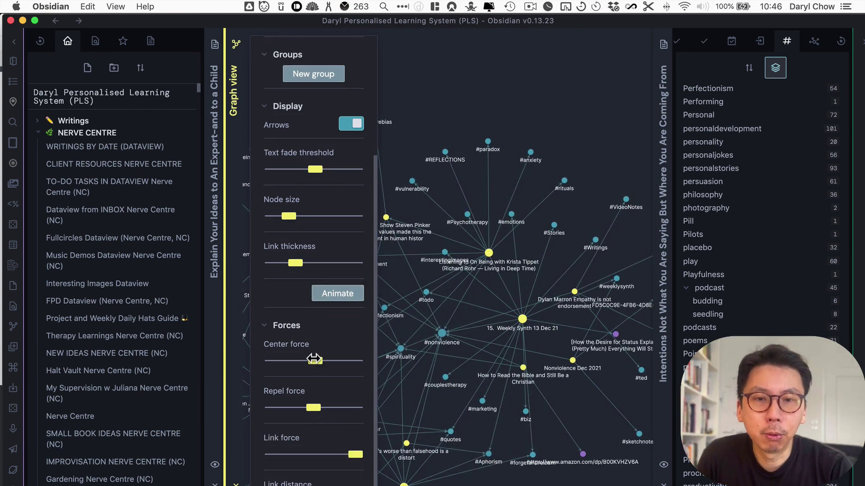
{"action": "left_click_drag", "start_coordinate": [320, 362], "coordinate": [293, 365]}
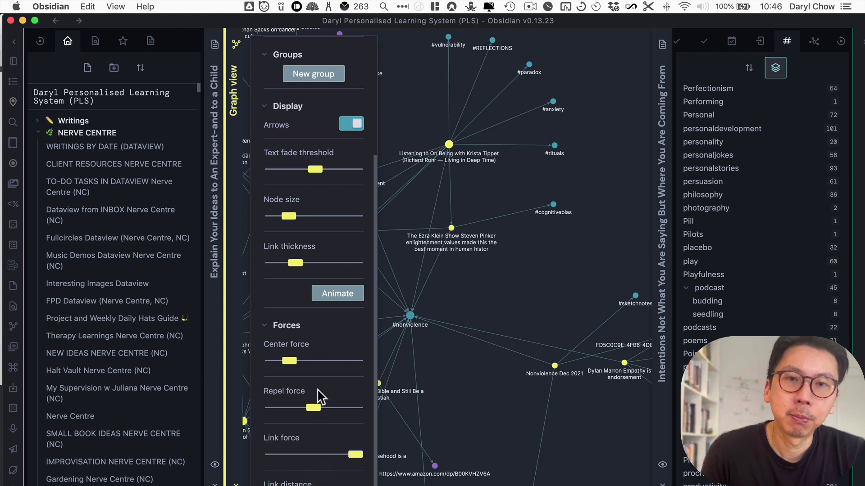
{"action": "scroll", "coordinate": [321, 396], "scroll_direction": "up", "scroll_amount": 3}
{"action": "scroll", "coordinate": [323, 398], "scroll_direction": "down", "scroll_amount": 3}
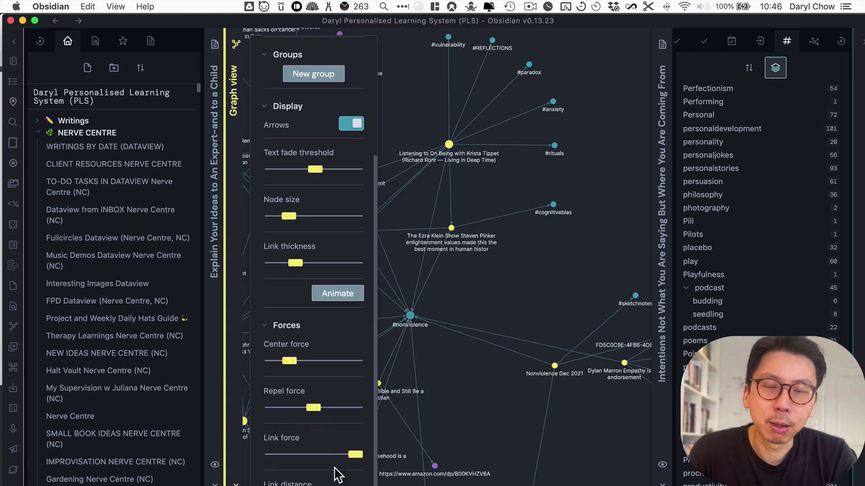
{"action": "scroll", "coordinate": [336, 473], "scroll_direction": "up", "scroll_amount": 5}
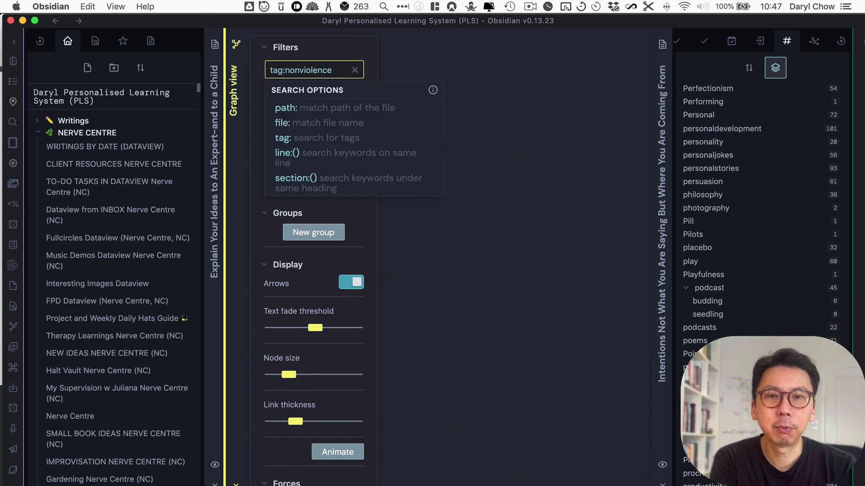
Step: Add tag:forgiveness to the tag:nonviolence filter and recentre the graph
{"action": "type", "text": "tag:"}
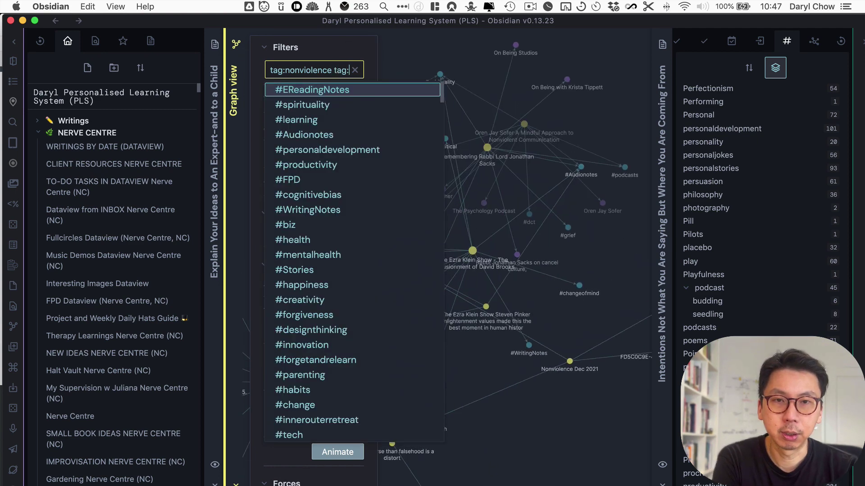
{"action": "type", "text": "forgiveness"}
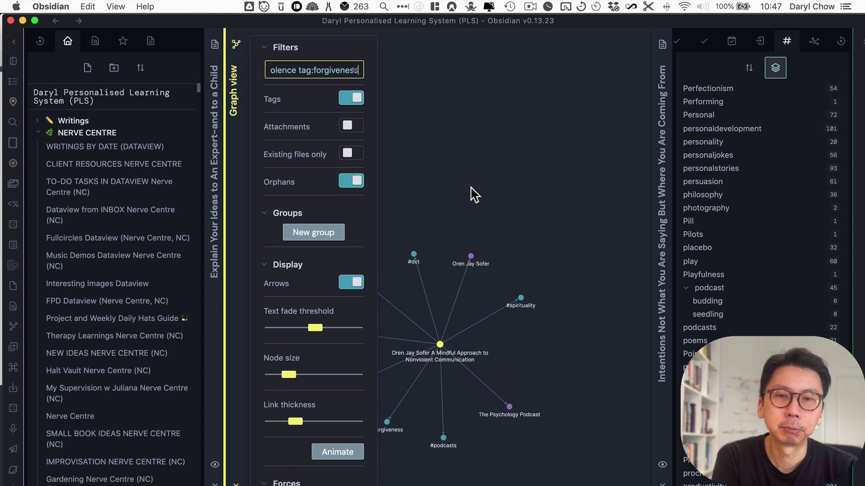
{"action": "left_click_drag", "start_coordinate": [480, 175], "coordinate": [527, 121]}
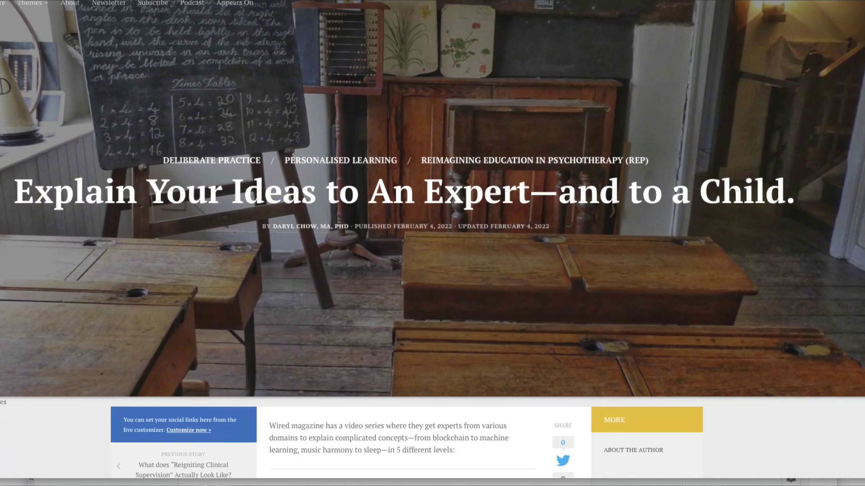
Step: Scroll the blog post past the WIRED '5 Levels' videos to its Exercises section
{"action": "scroll", "coordinate": [433, 244], "scroll_direction": "down", "scroll_amount": 9}
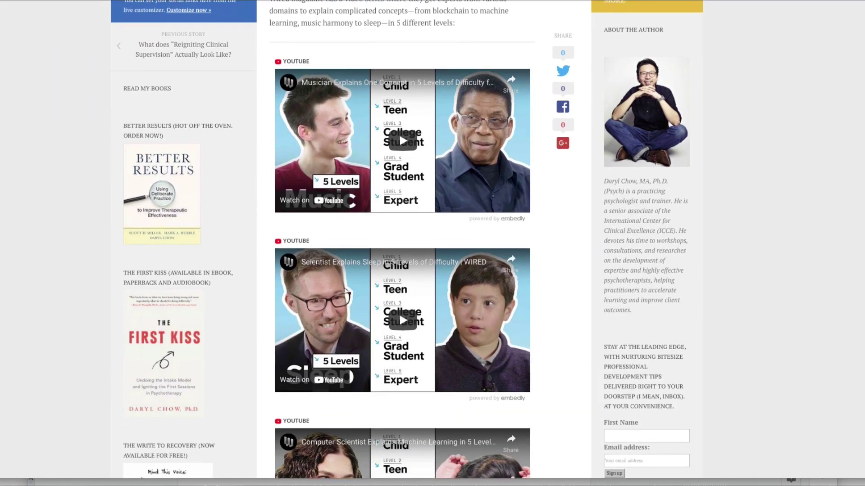
{"action": "scroll", "coordinate": [402, 243], "scroll_direction": "down", "scroll_amount": 8}
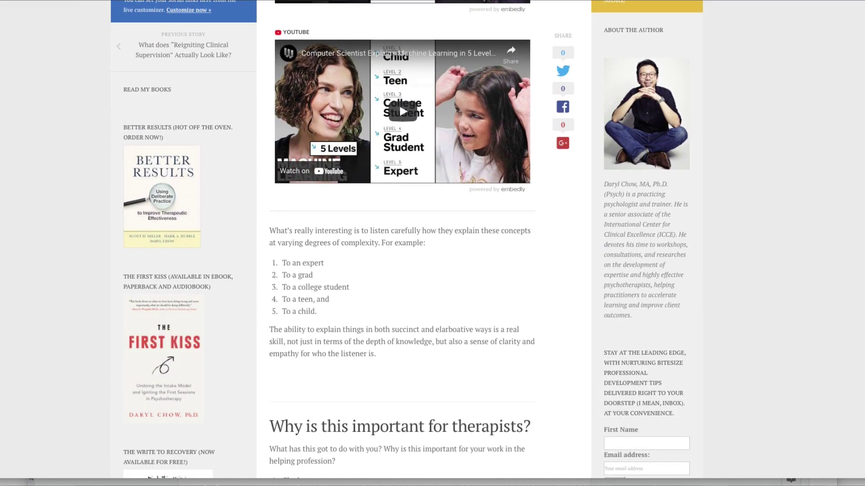
{"action": "scroll", "coordinate": [399, 104], "scroll_direction": "down", "scroll_amount": 14}
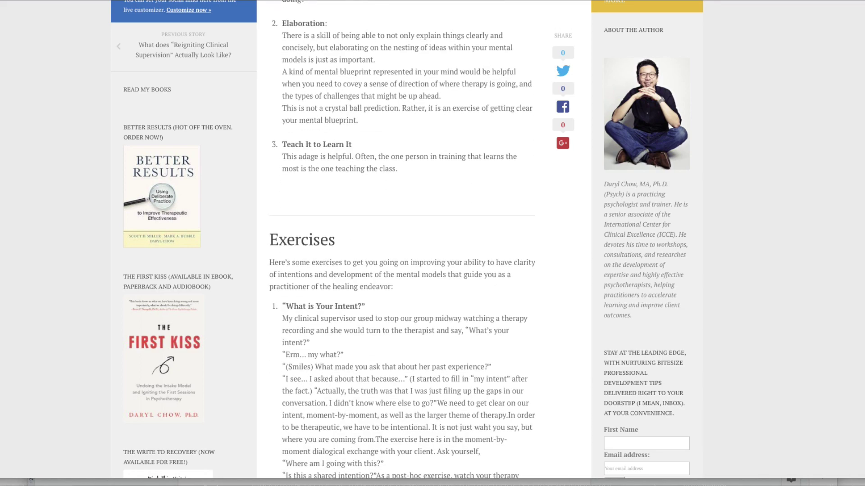
{"action": "scroll", "coordinate": [402, 243], "scroll_direction": "down", "scroll_amount": 13}
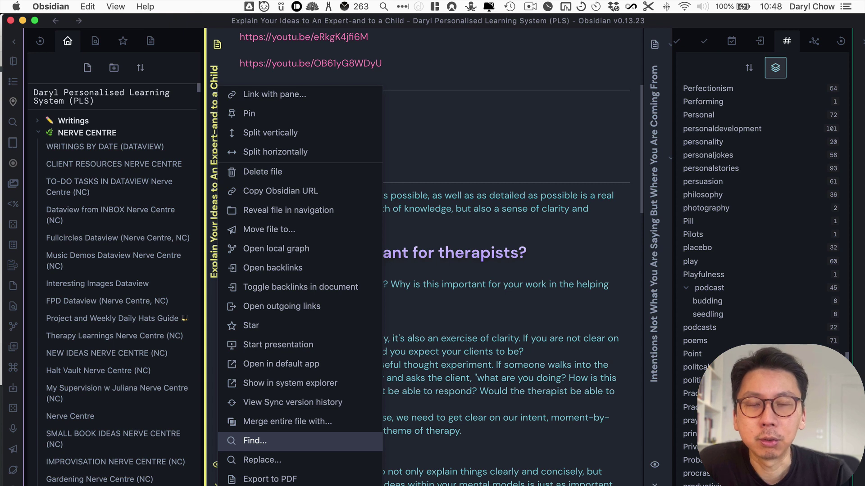
Step: Open the local graph of 'Explain Your Ideas to An Expert-and to a Child' and focus it
{"action": "left_click", "coordinate": [277, 255]}
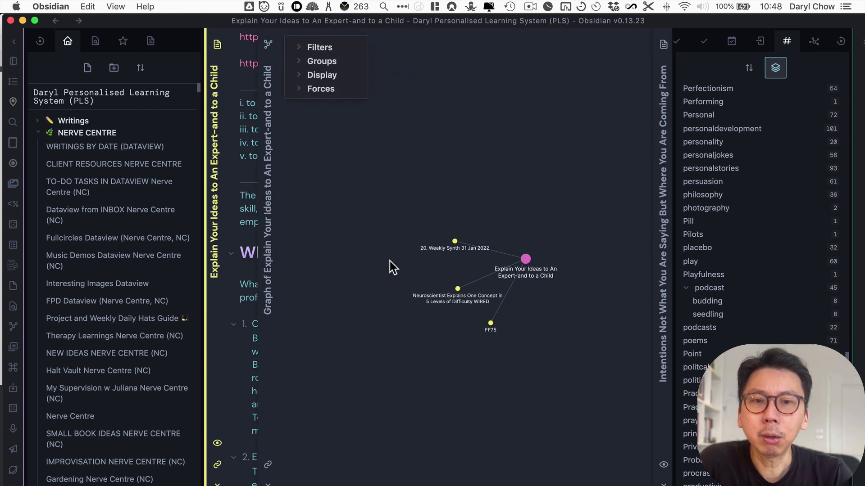
{"action": "left_click", "coordinate": [357, 260]}
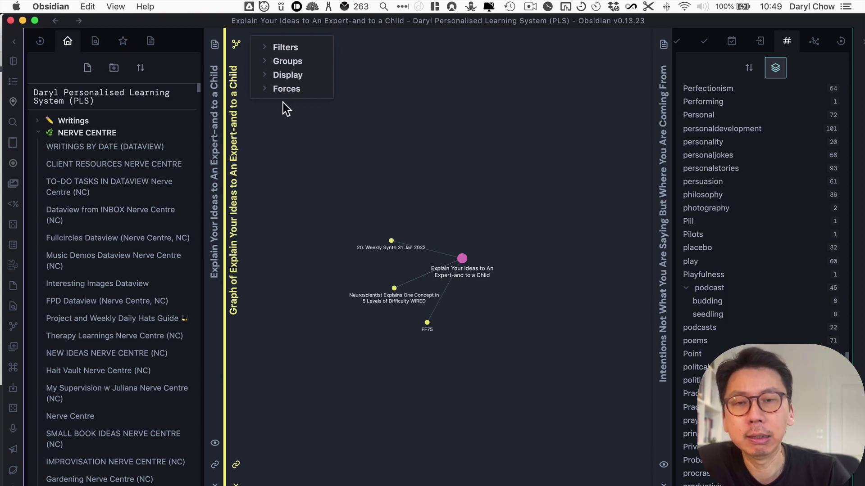
Step: Turn on Tags in the local graph filters to add #learning, #Writings and #FPD/budding nodes
{"action": "left_click", "coordinate": [265, 48]}
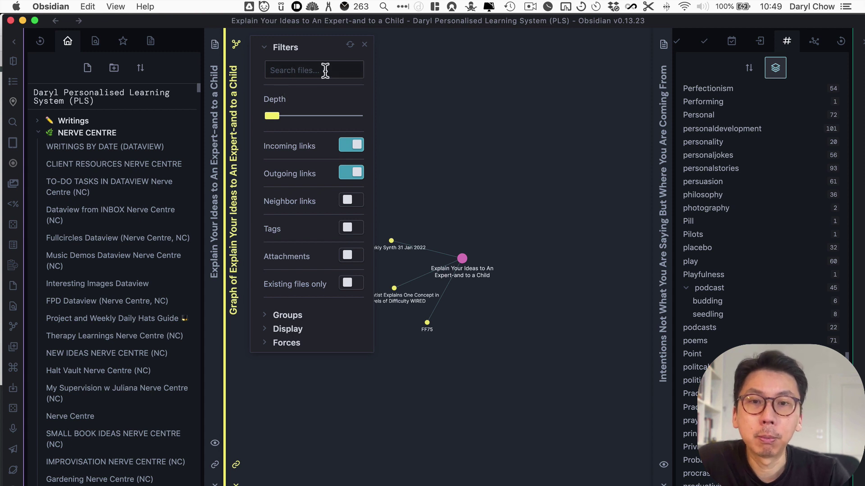
{"action": "mouse_move", "coordinate": [301, 120]}
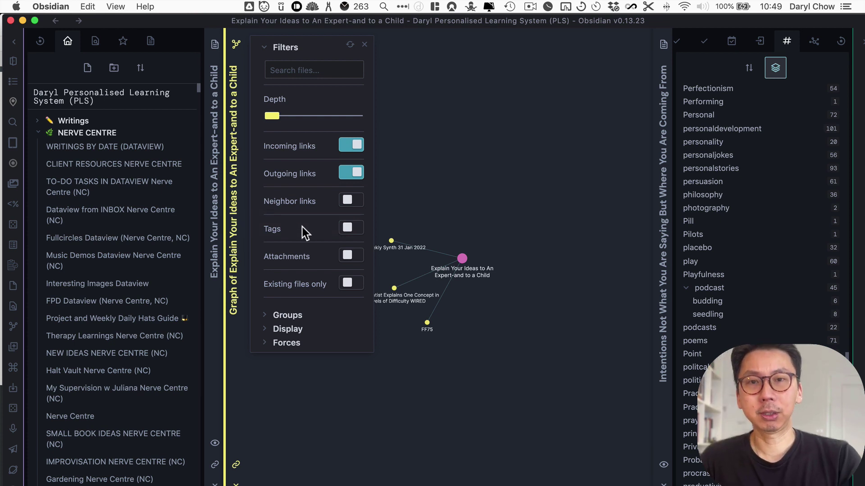
{"action": "left_click", "coordinate": [358, 229]}
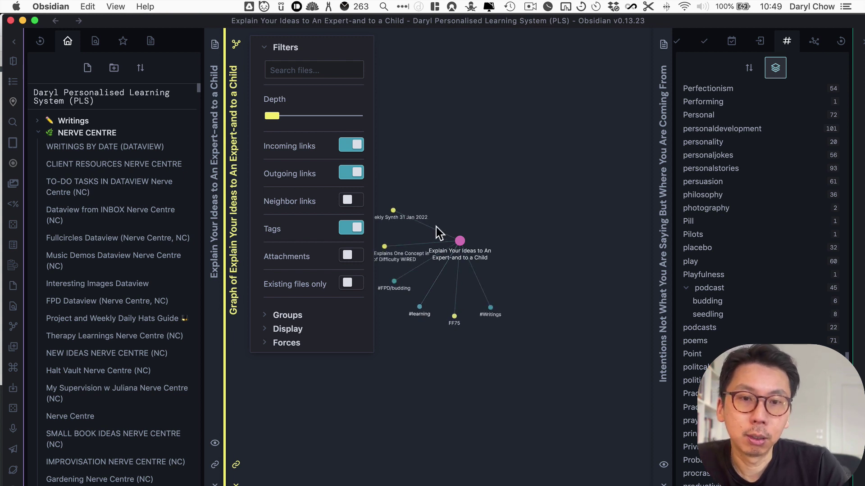
{"action": "left_click_drag", "start_coordinate": [463, 179], "coordinate": [503, 180]}
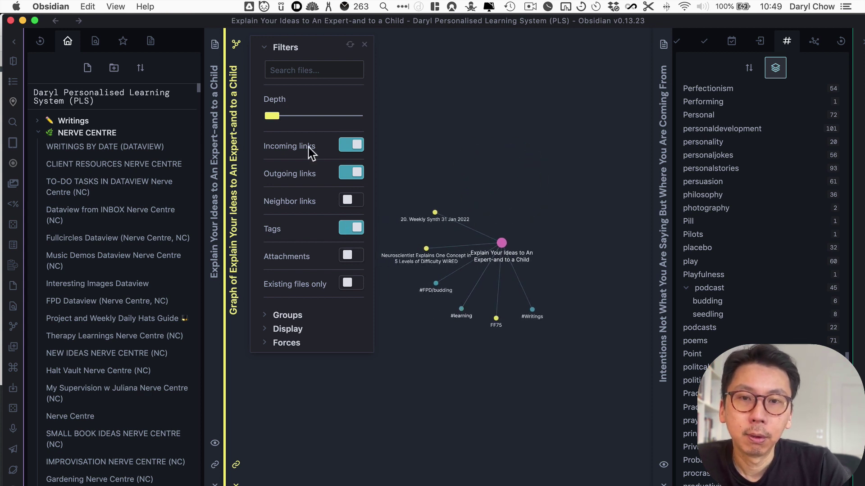
Step: Set the local graph depth to 2 after briefly trying 3, recentring the view
{"action": "mouse_move", "coordinate": [271, 116]}
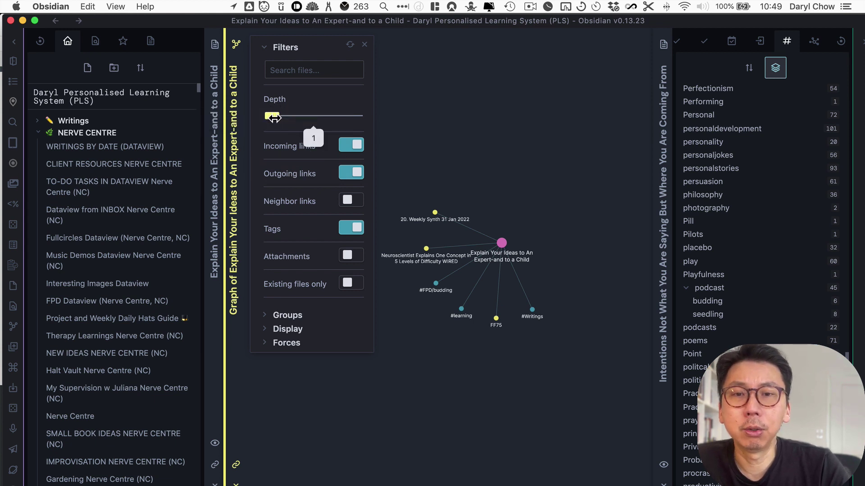
{"action": "left_click_drag", "start_coordinate": [292, 118], "coordinate": [297, 118]}
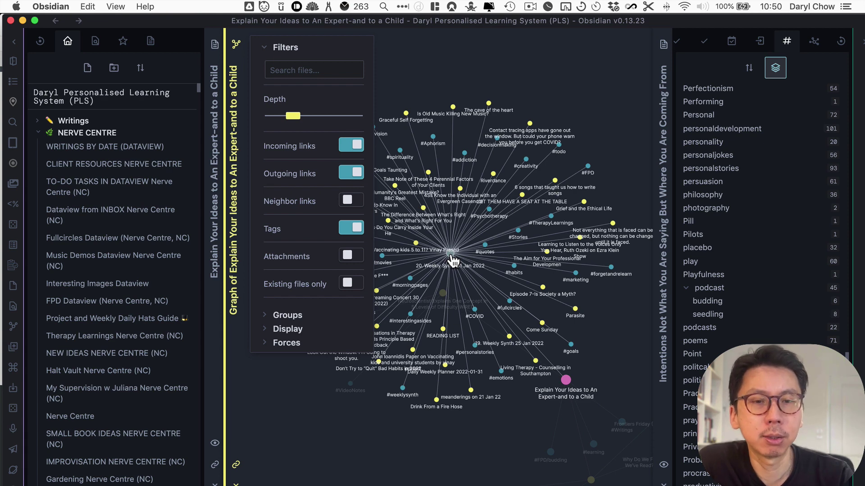
{"action": "mouse_move", "coordinate": [310, 118]}
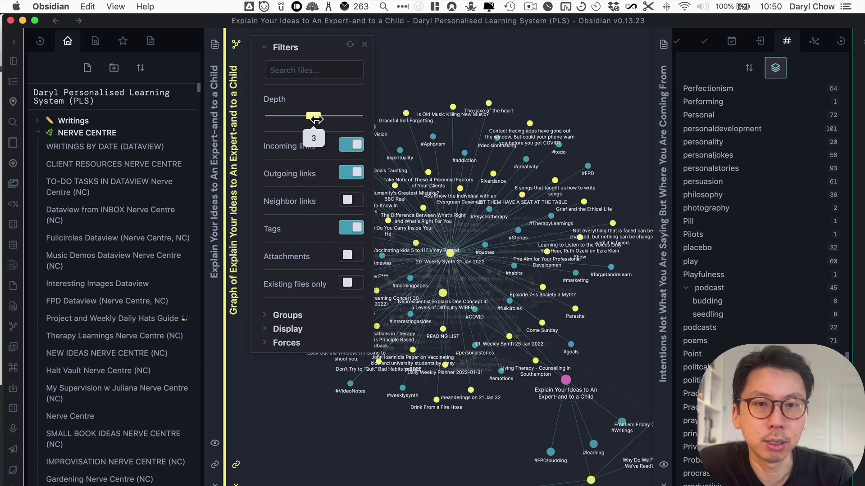
{"action": "left_click", "coordinate": [315, 118]}
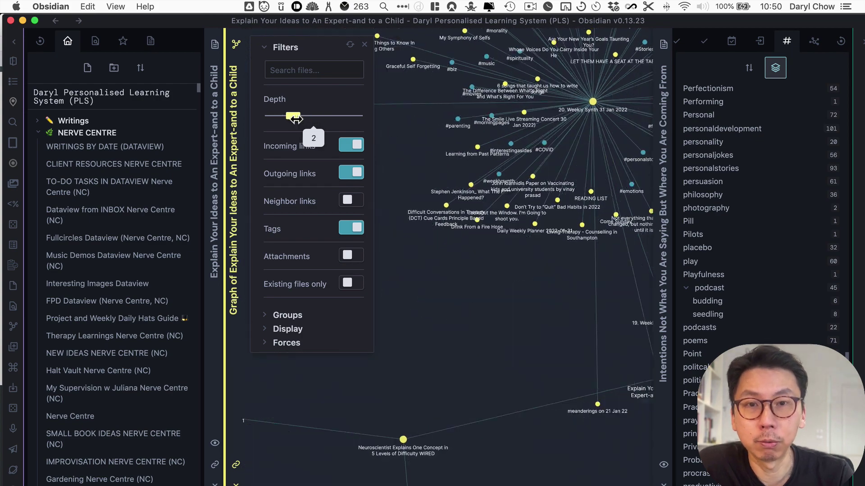
{"action": "left_click", "coordinate": [293, 116]}
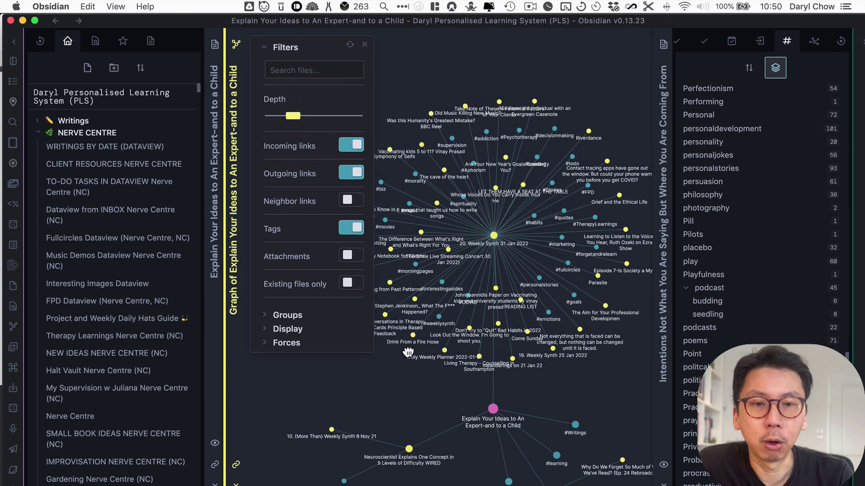
{"action": "left_click_drag", "start_coordinate": [411, 319], "coordinate": [405, 209]}
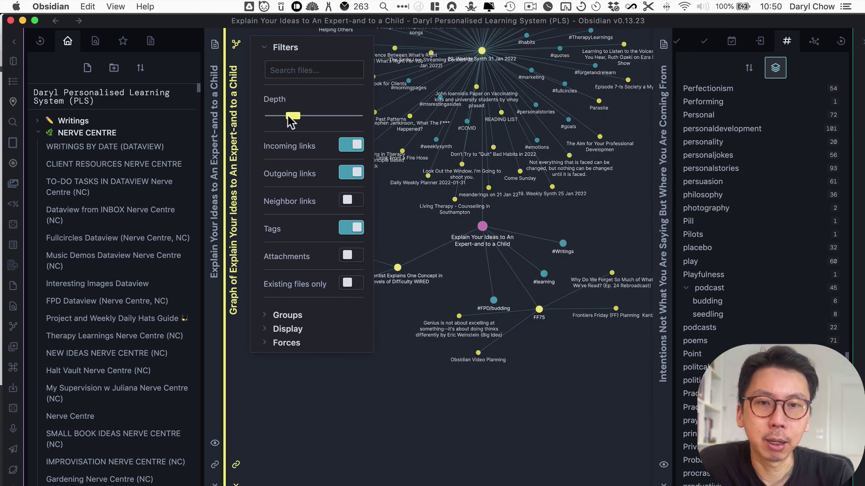
{"action": "mouse_move", "coordinate": [294, 116]}
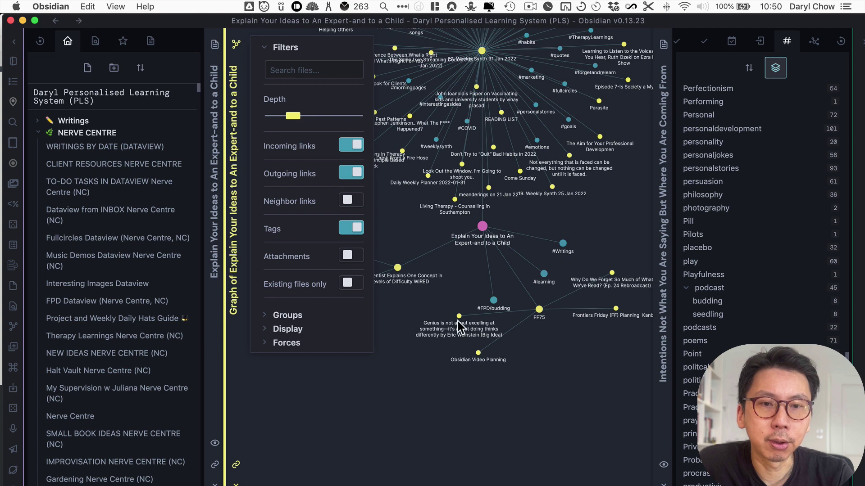
{"action": "left_click_drag", "start_coordinate": [449, 283], "coordinate": [531, 312]}
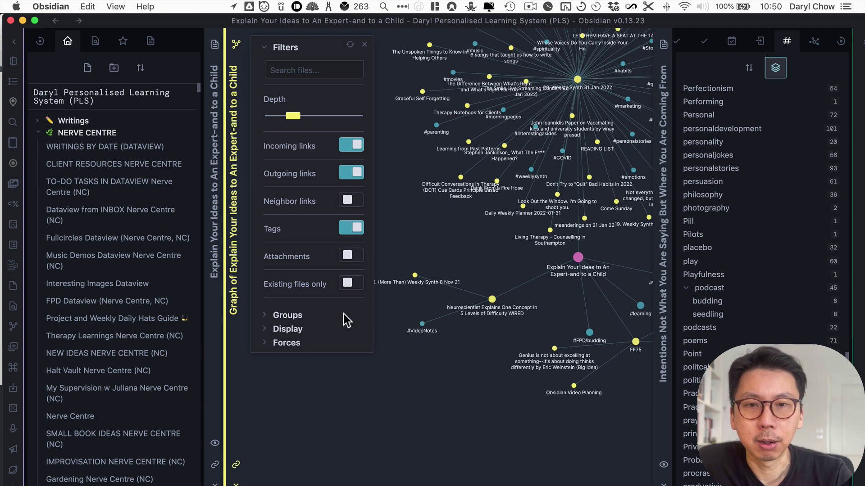
Step: Turn on neighbor links and add a red colour group for tag:#spirituality
{"action": "left_click", "coordinate": [358, 206]}
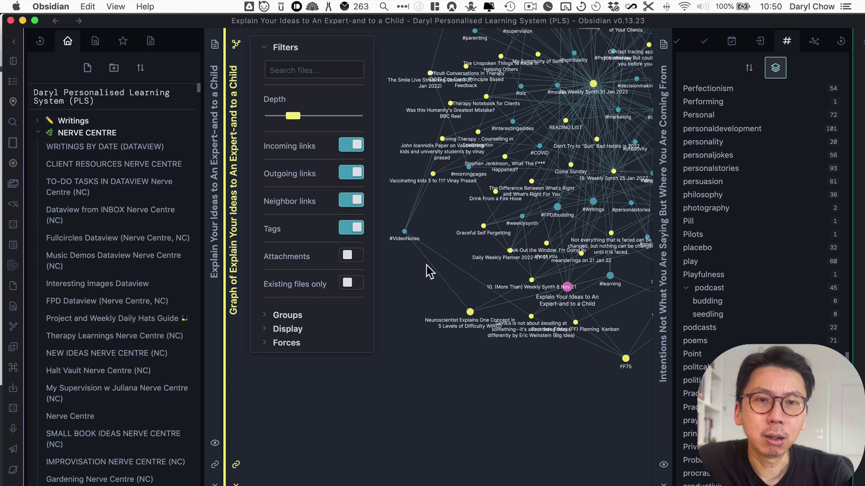
{"action": "left_click_drag", "start_coordinate": [447, 220], "coordinate": [405, 291]}
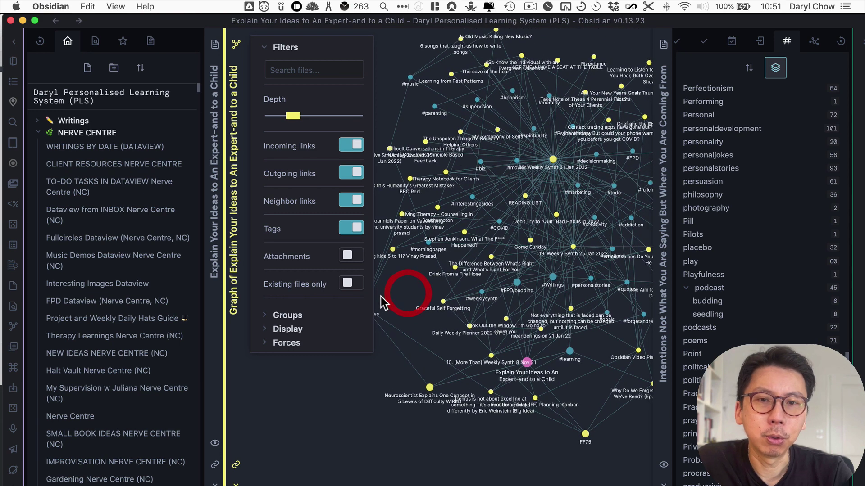
{"action": "left_click", "coordinate": [263, 315]}
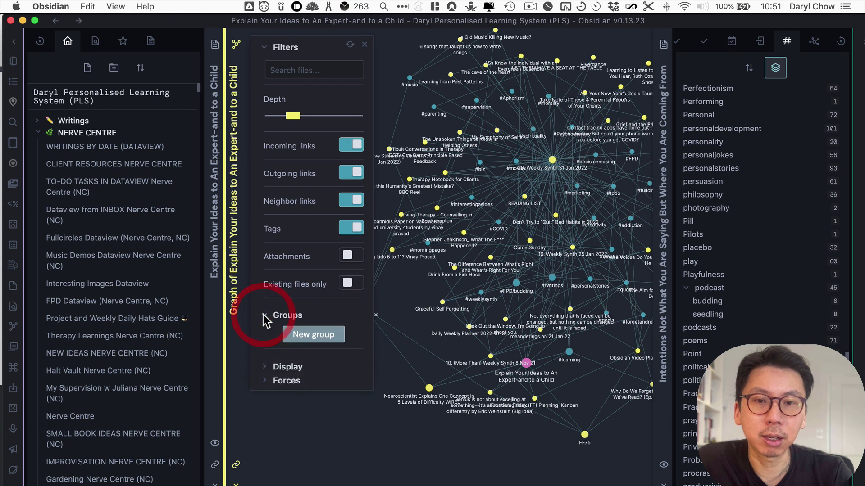
{"action": "left_click", "coordinate": [305, 343]}
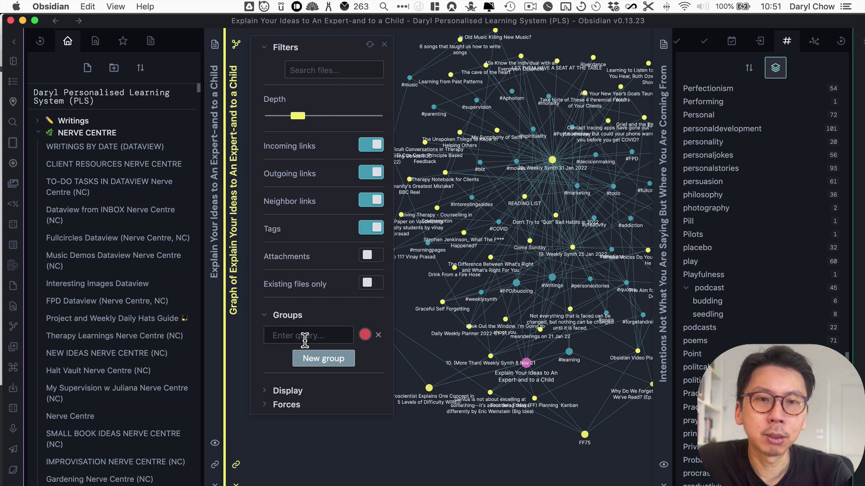
{"action": "left_click", "coordinate": [305, 337]}
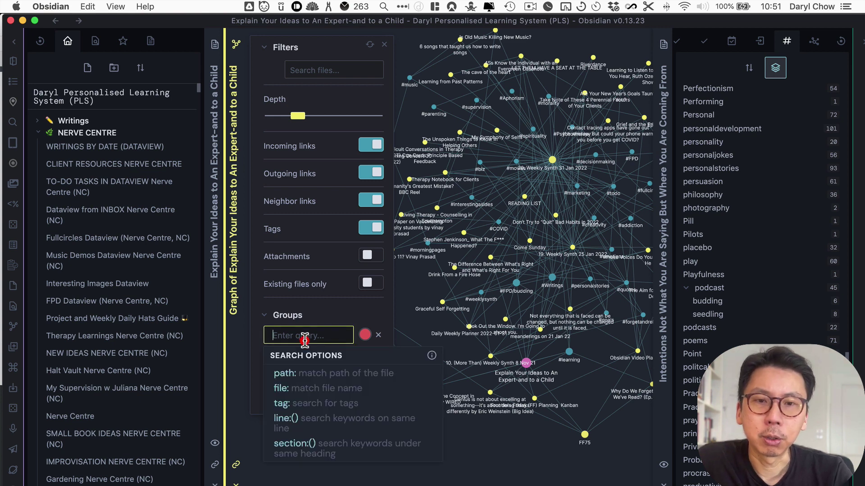
{"action": "left_click", "coordinate": [316, 403]}
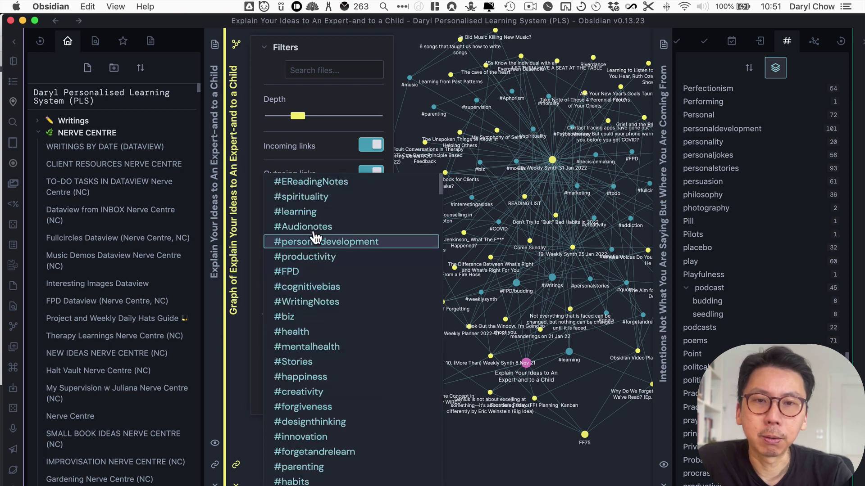
{"action": "left_click", "coordinate": [326, 197]}
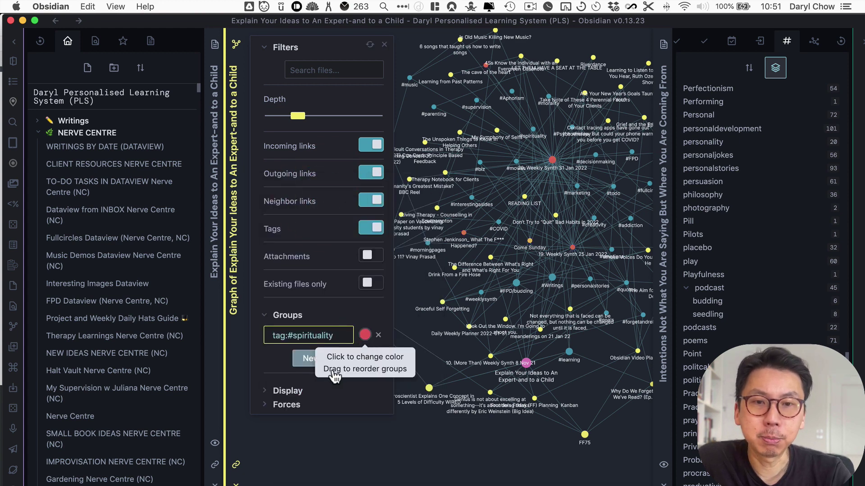
{"action": "left_click", "coordinate": [364, 335]}
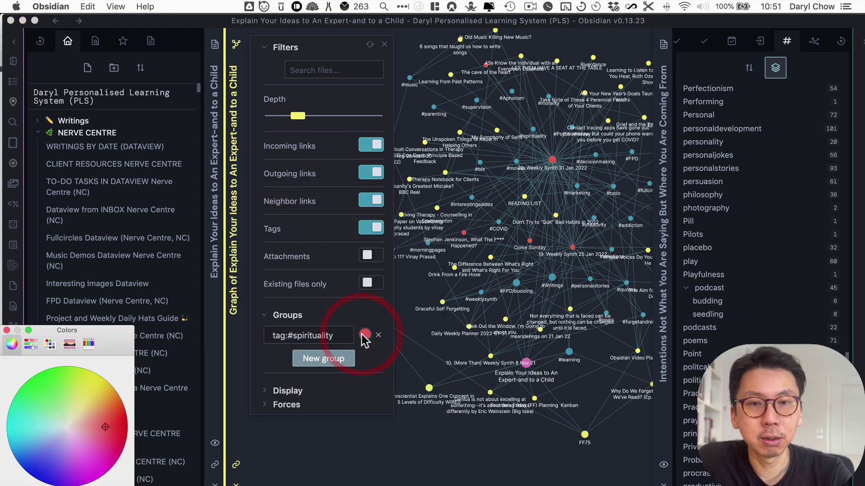
{"action": "left_click", "coordinate": [6, 331]}
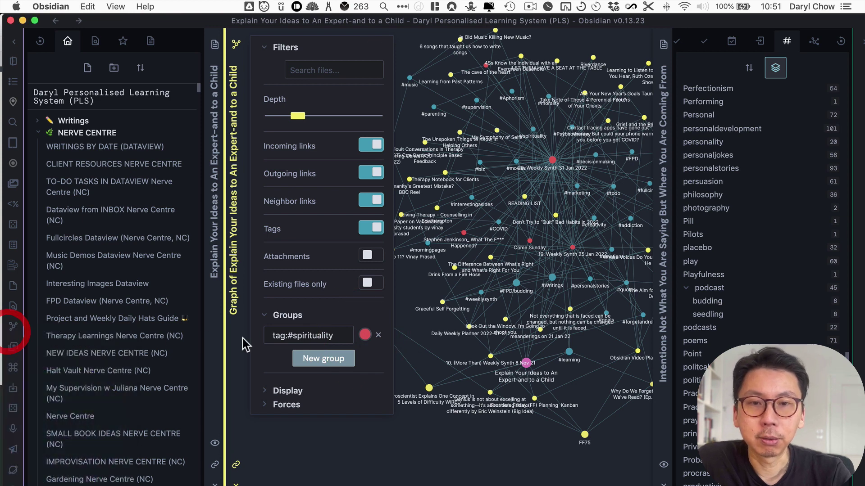
Step: Add a second, empty orange colour group and reposition the graph in its pane
{"action": "left_click", "coordinate": [309, 359]}
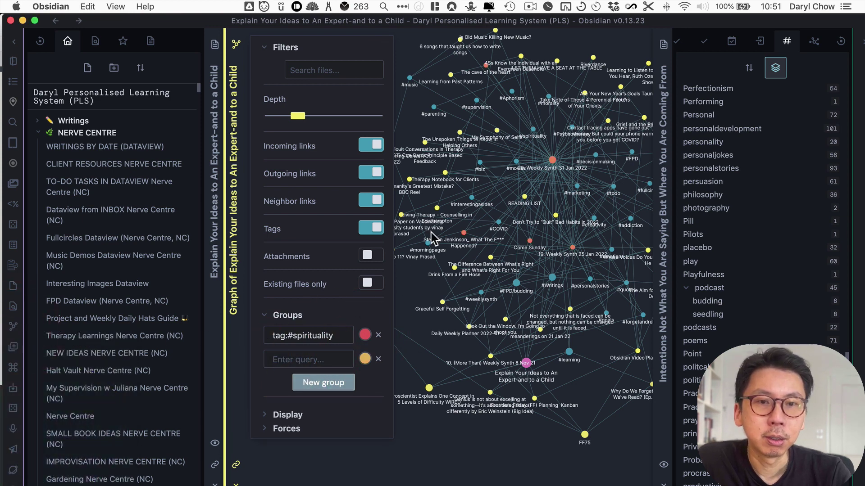
{"action": "scroll", "coordinate": [466, 236], "scroll_direction": "up", "scroll_amount": 5}
{"action": "scroll", "coordinate": [466, 238], "scroll_direction": "up", "scroll_amount": 3}
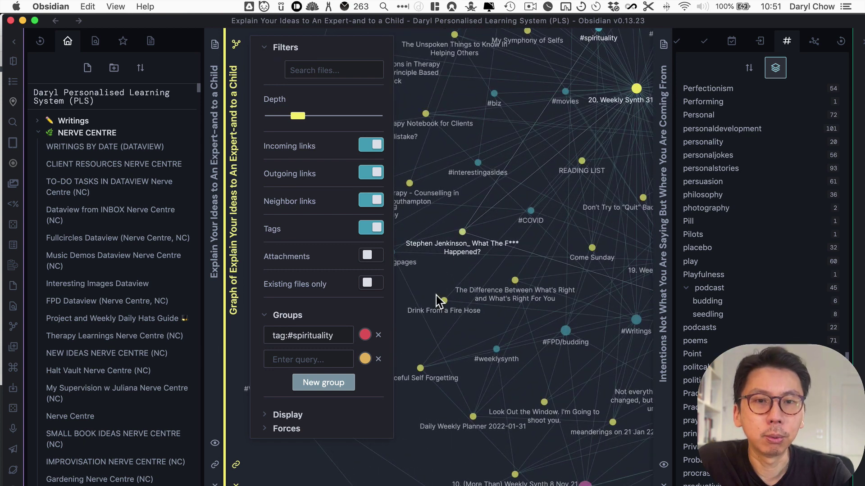
{"action": "scroll", "coordinate": [436, 296], "scroll_direction": "down", "scroll_amount": 1}
{"action": "scroll", "coordinate": [435, 295], "scroll_direction": "down", "scroll_amount": 3}
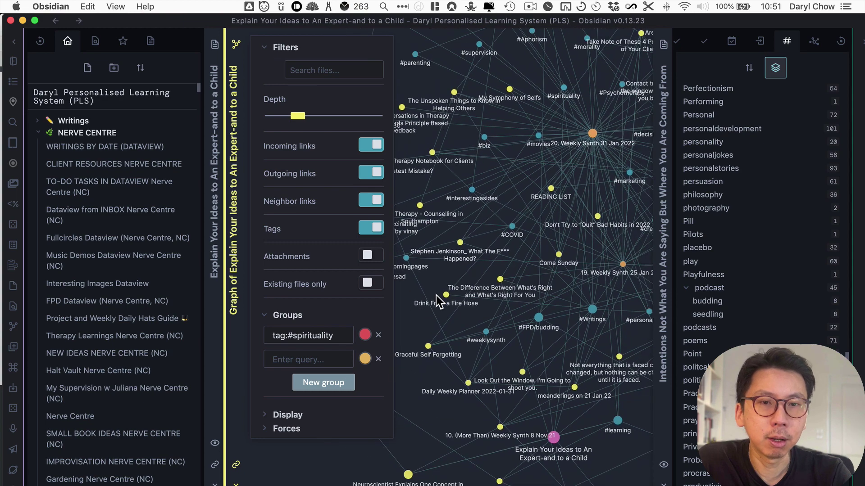
{"action": "scroll", "coordinate": [461, 247], "scroll_direction": "down", "scroll_amount": 1}
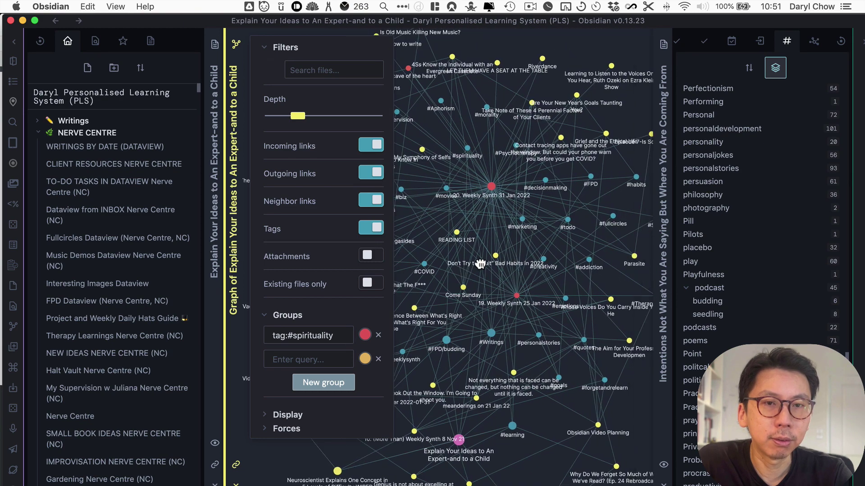
{"action": "left_click_drag", "start_coordinate": [511, 156], "coordinate": [502, 366]}
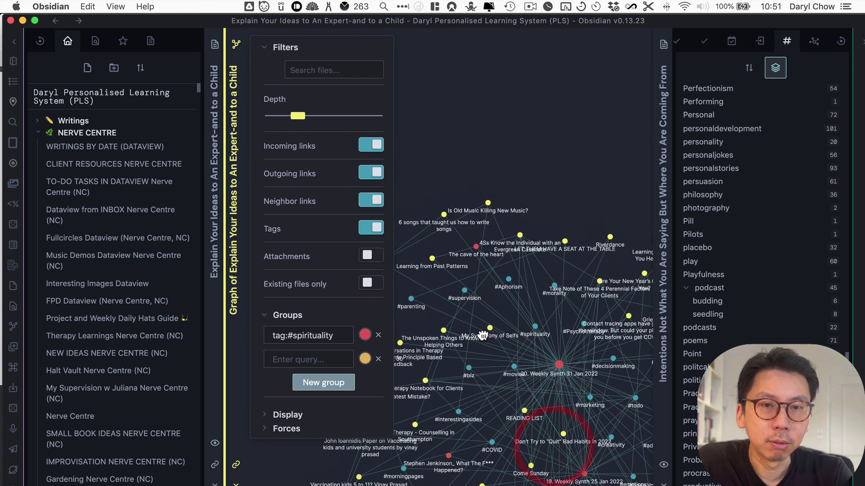
{"action": "scroll", "coordinate": [476, 275], "scroll_direction": "up", "scroll_amount": 2}
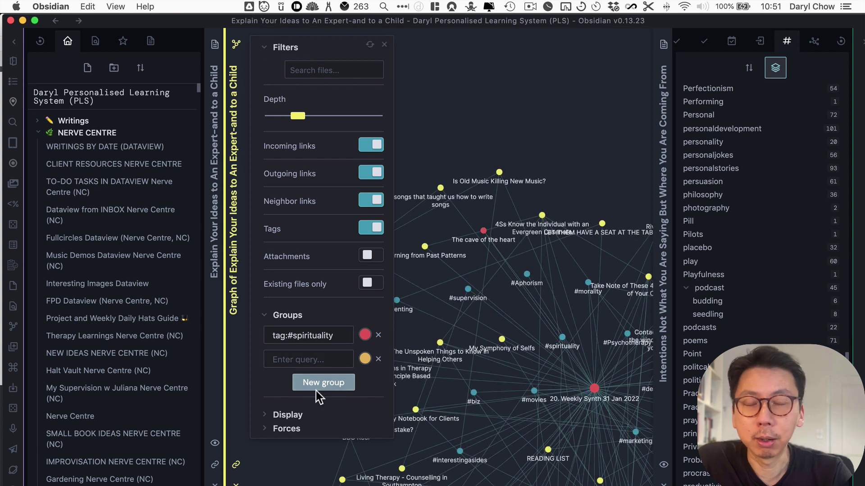
Step: Expand the local graph's Display settings and scroll down to the Forces sliders
{"action": "left_click", "coordinate": [268, 415]}
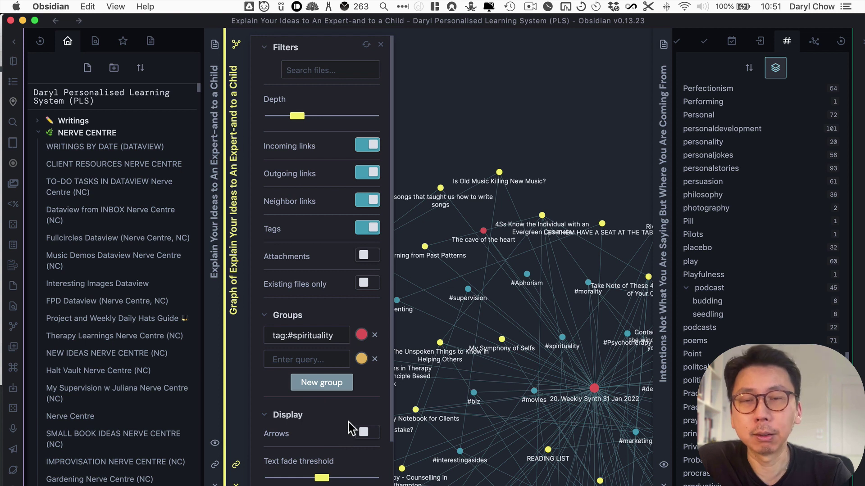
{"action": "scroll", "coordinate": [353, 441], "scroll_direction": "down", "scroll_amount": 3}
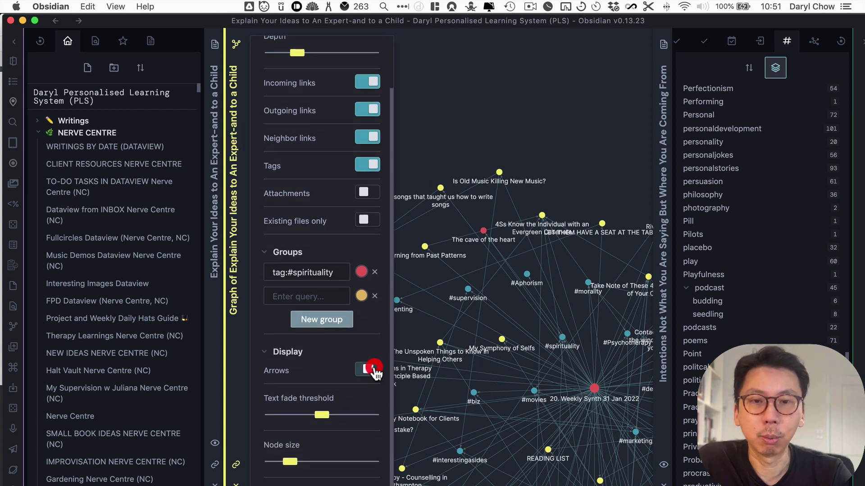
{"action": "scroll", "coordinate": [337, 394], "scroll_direction": "down", "scroll_amount": 2}
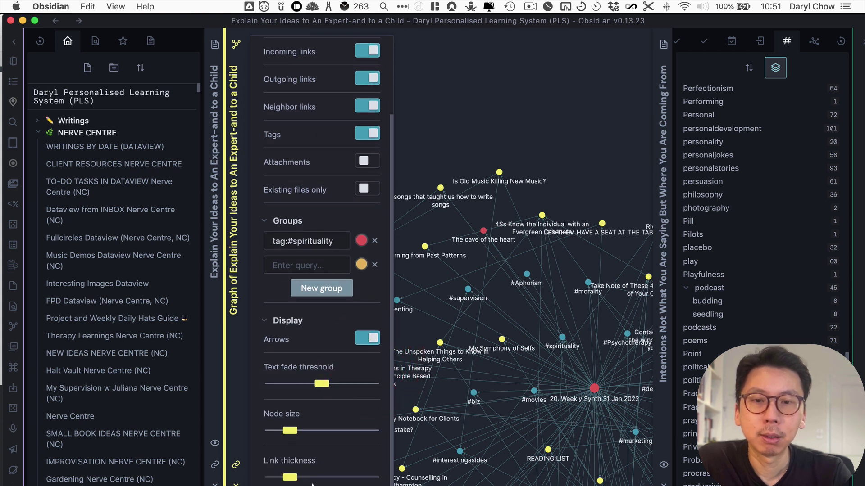
{"action": "scroll", "coordinate": [290, 439], "scroll_direction": "down", "scroll_amount": 9}
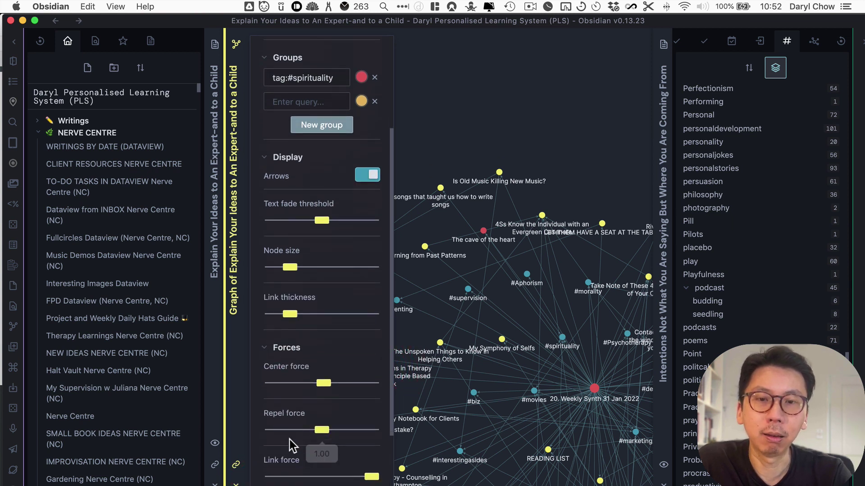